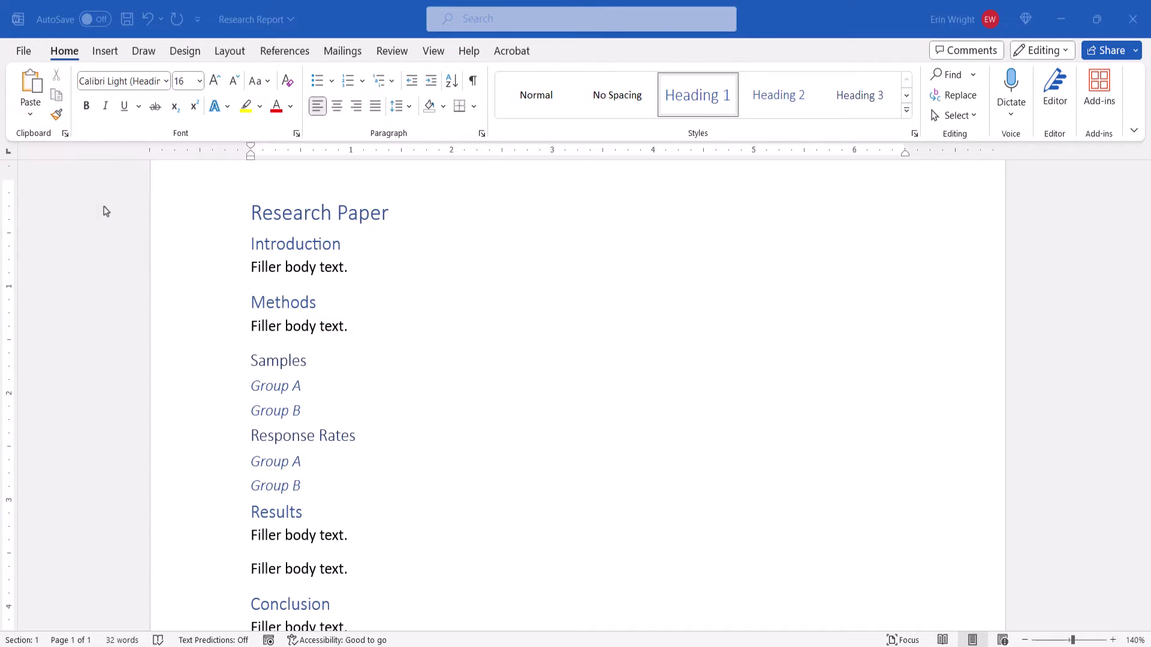
On the Save As page, append ' for PP' to make the file name 'Research Report for PP'
left_click(24, 51)
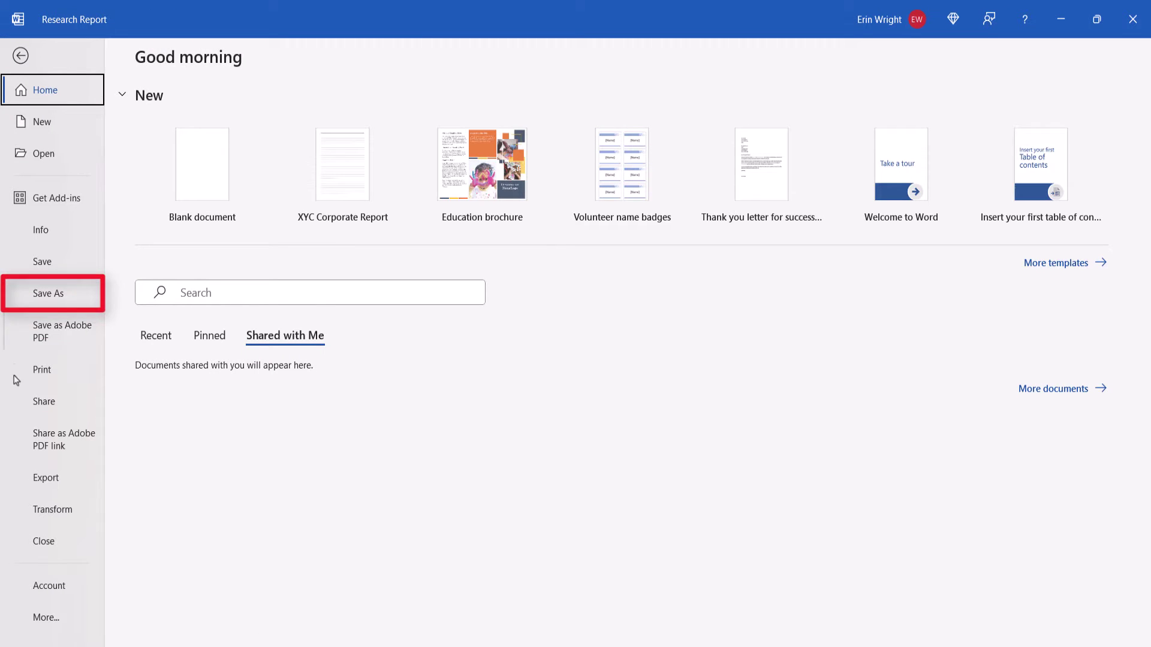
left_click(48, 293)
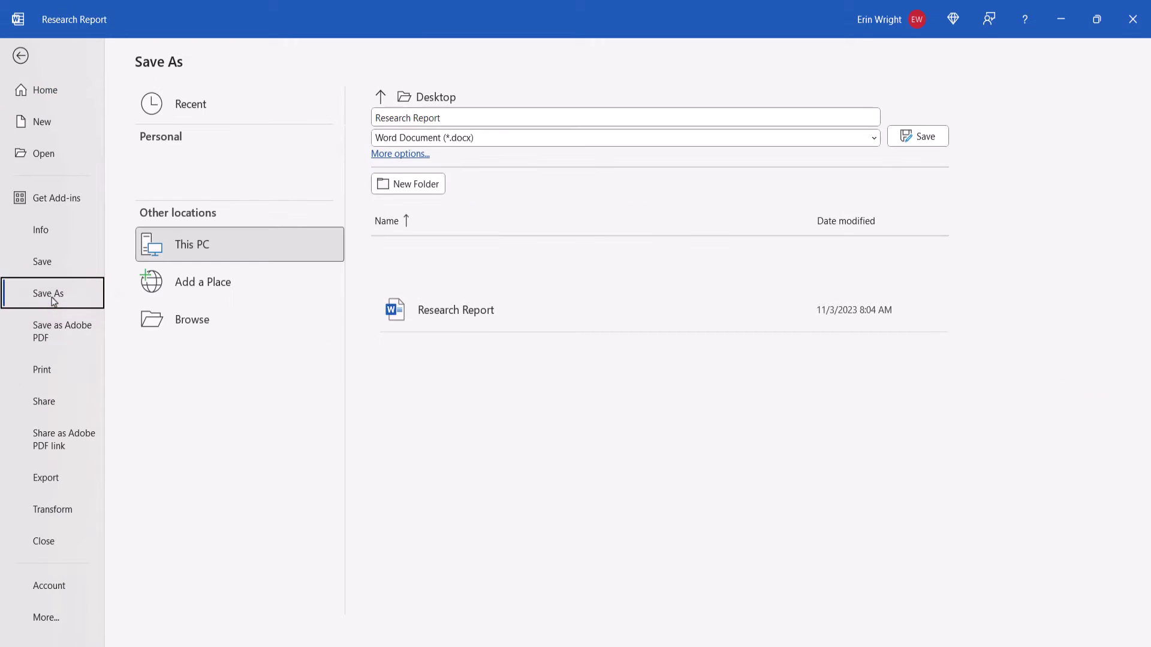
left_click(487, 117)
left_click(488, 118)
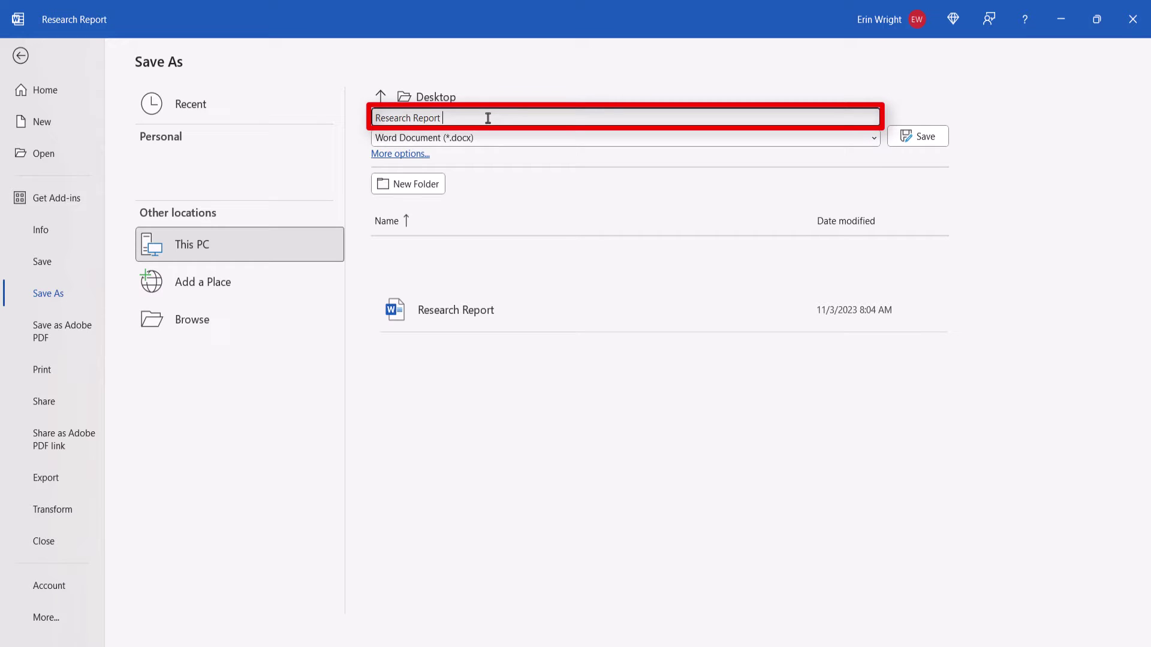
type("for PP")
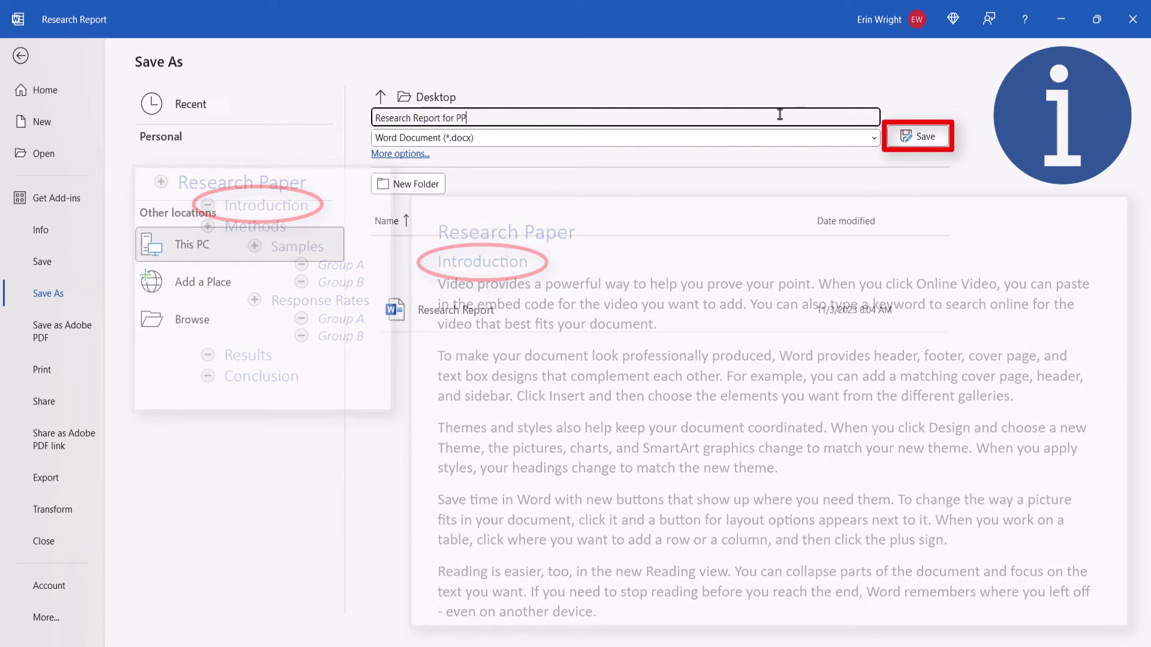
Save the Research Report for PP copy and switch the document to Outline view
left_click(914, 139)
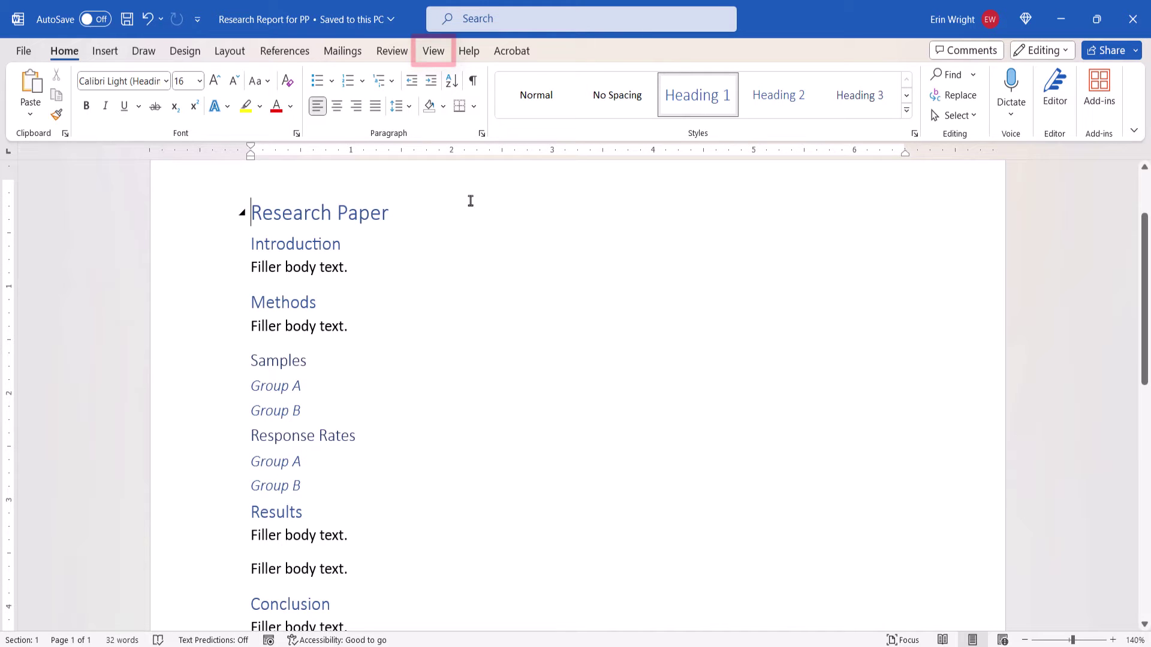
left_click(433, 52)
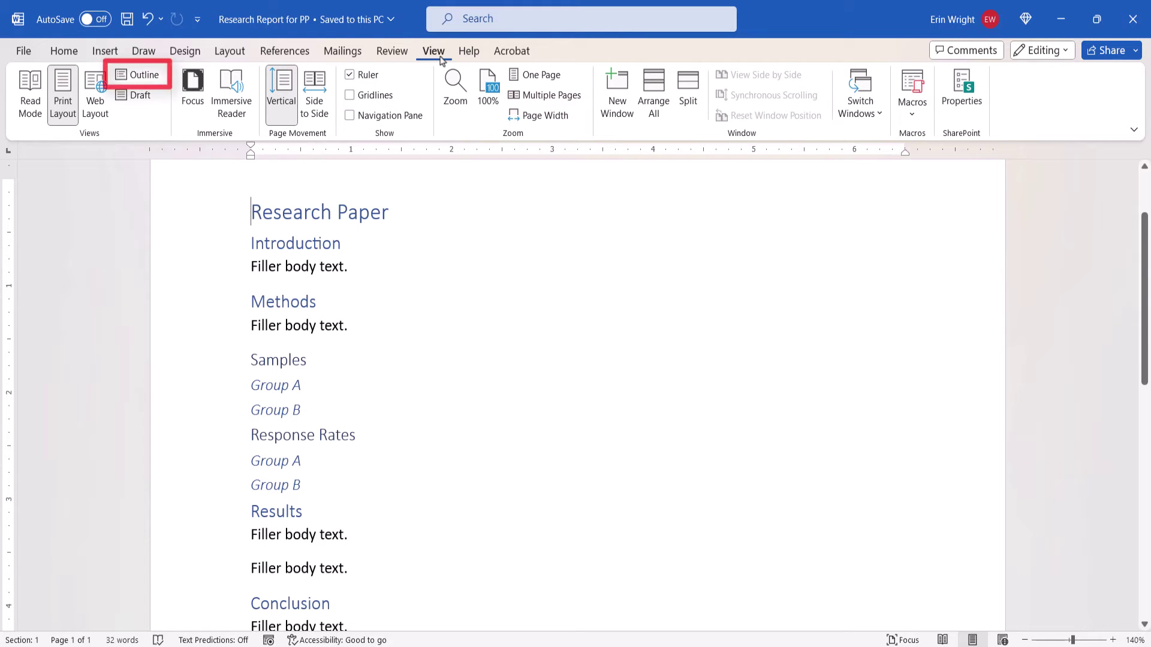
left_click(139, 76)
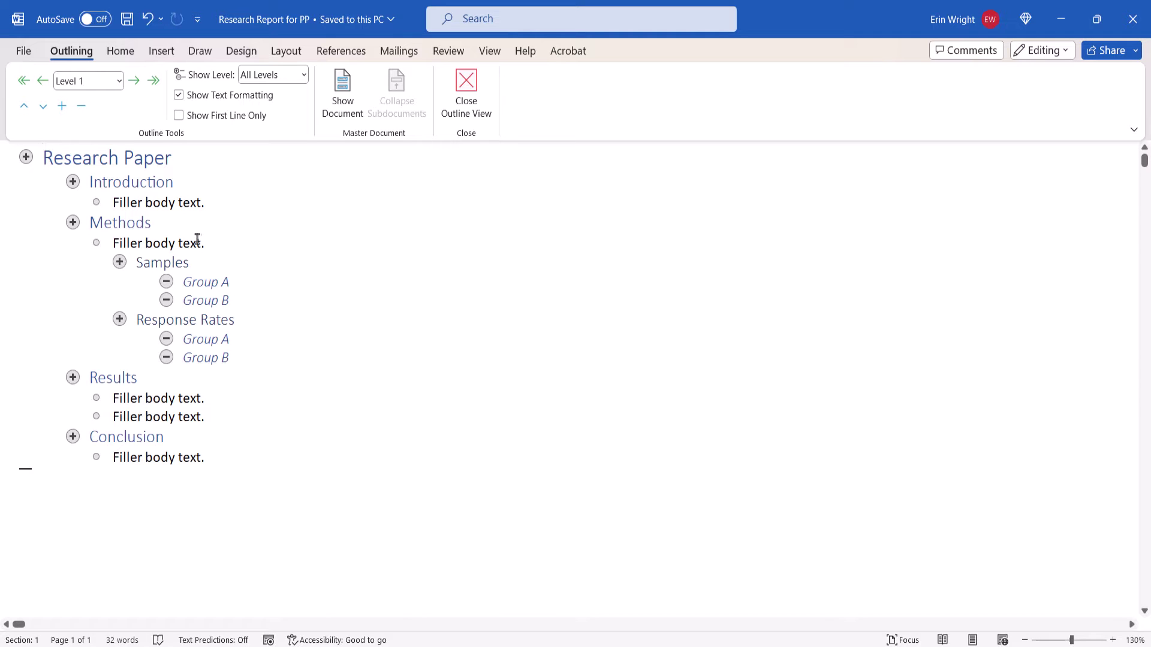
Select the Introduction, Methods, Results and Conclusion headings to set their outline level
left_click(92, 183)
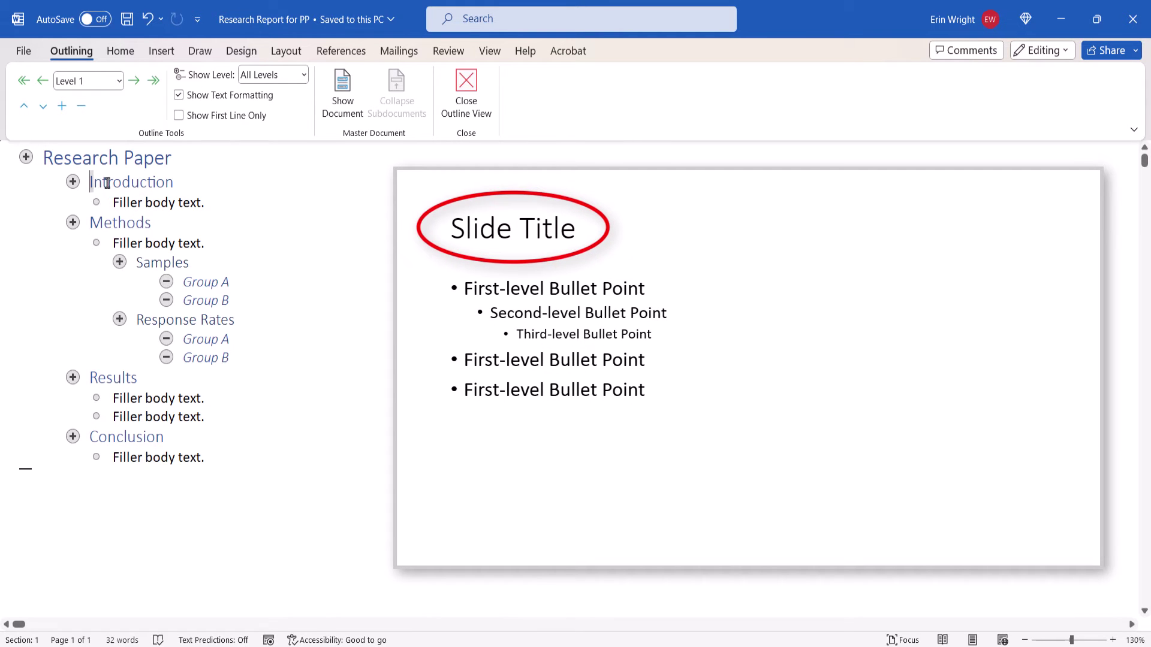
left_click_drag(106, 183, 172, 182)
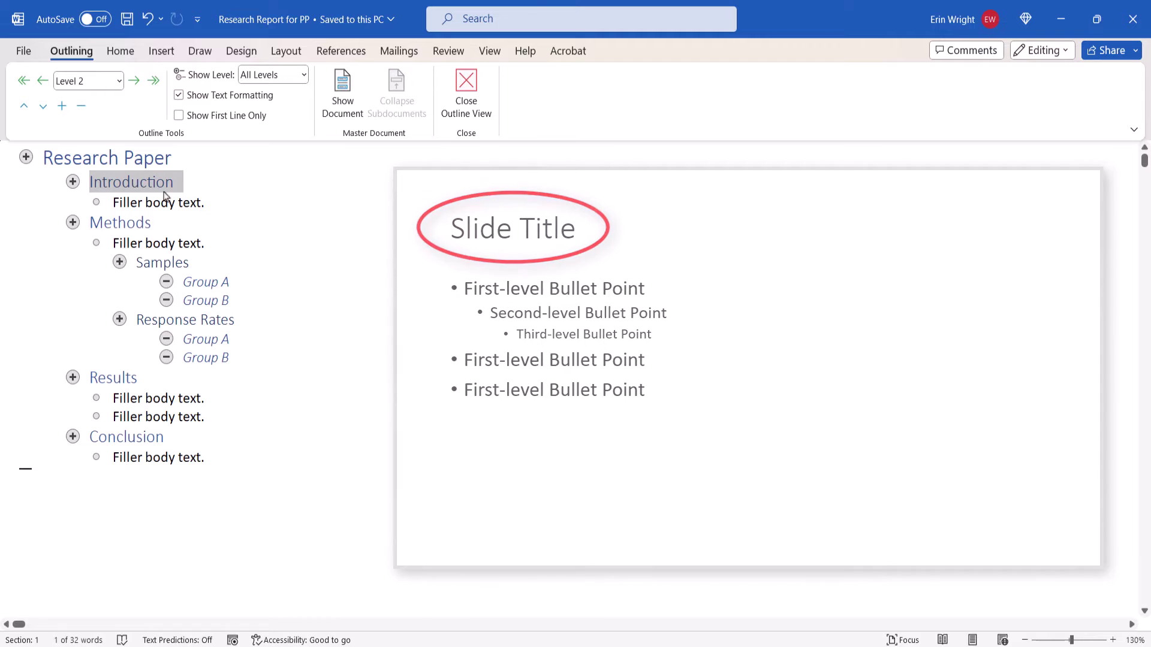
left_click_drag(91, 225, 156, 225)
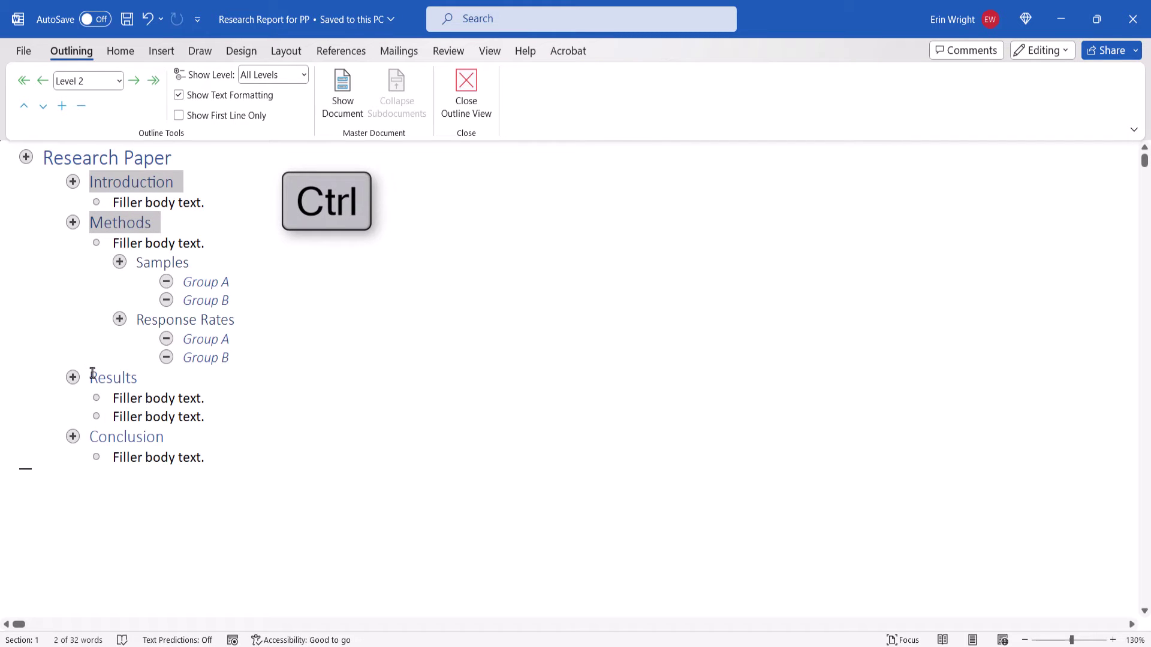
left_click_drag(92, 374, 144, 378)
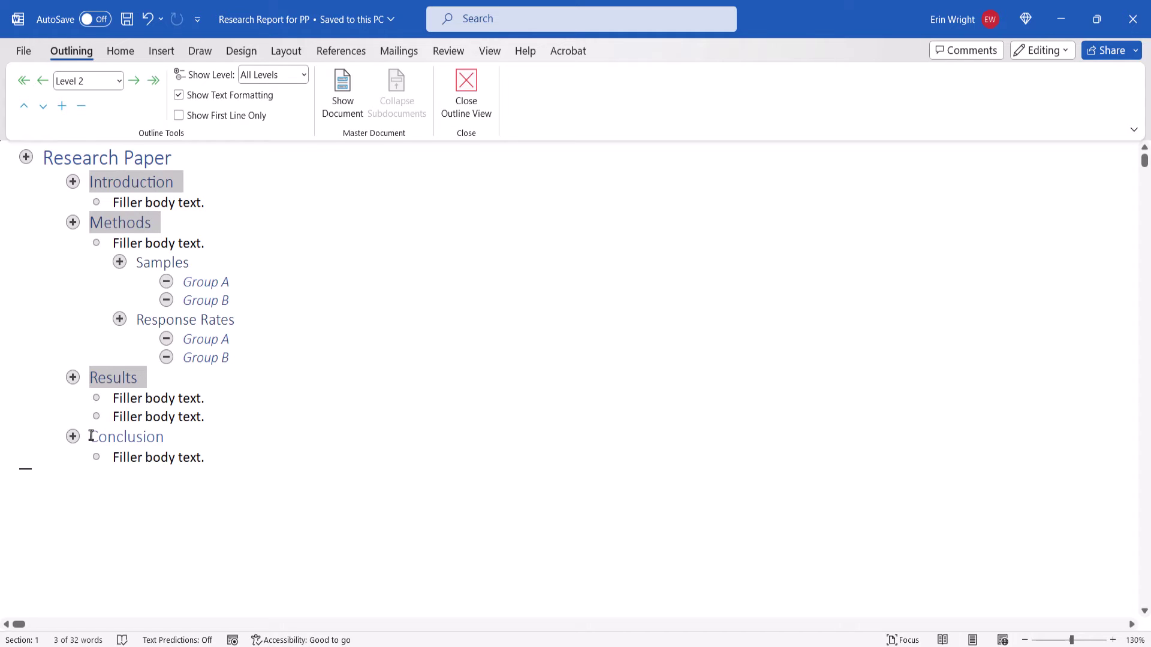
left_click_drag(91, 436, 210, 441)
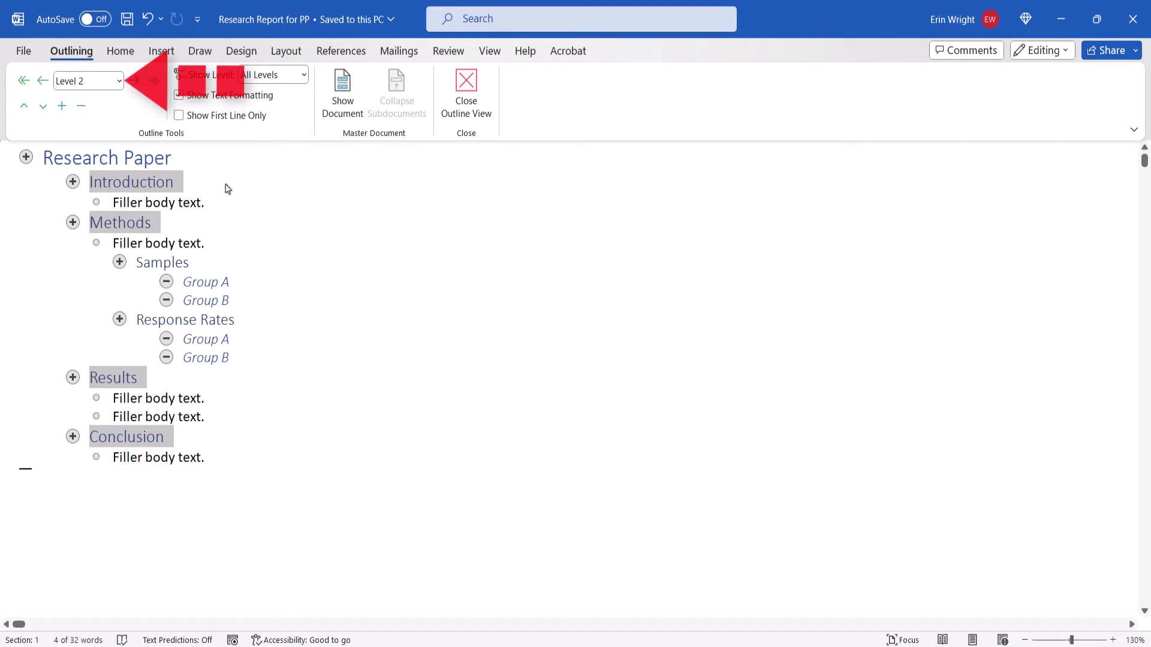
left_click(119, 83)
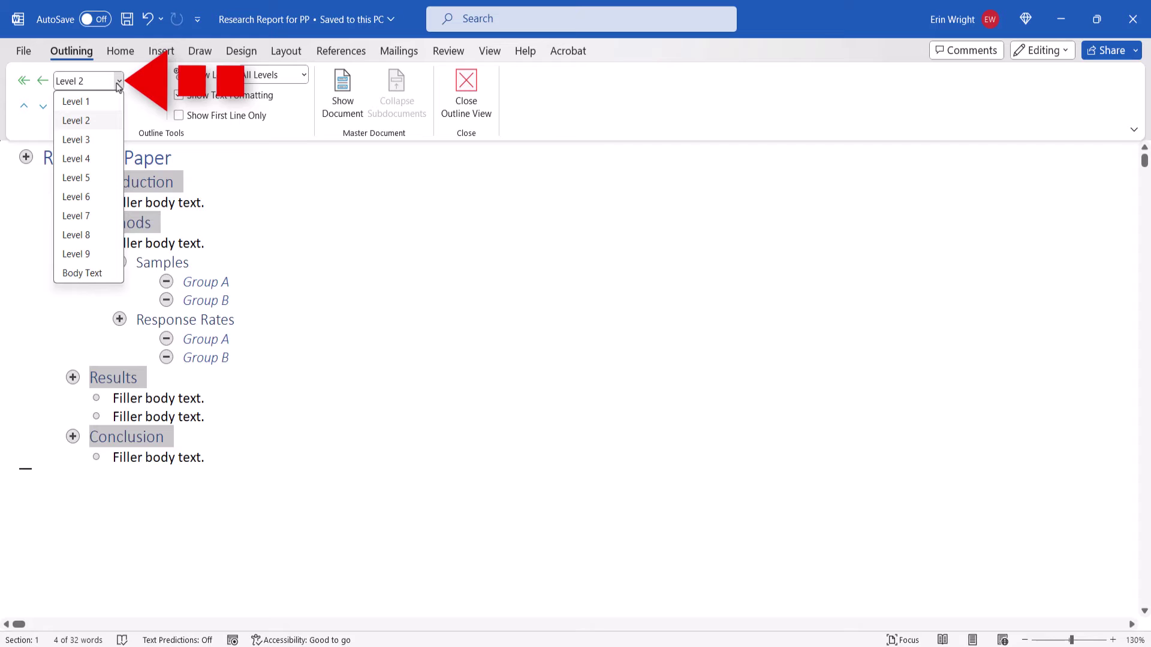
Make the four main headings Level 1, then make Samples and Response Rates Level 2
left_click(98, 103)
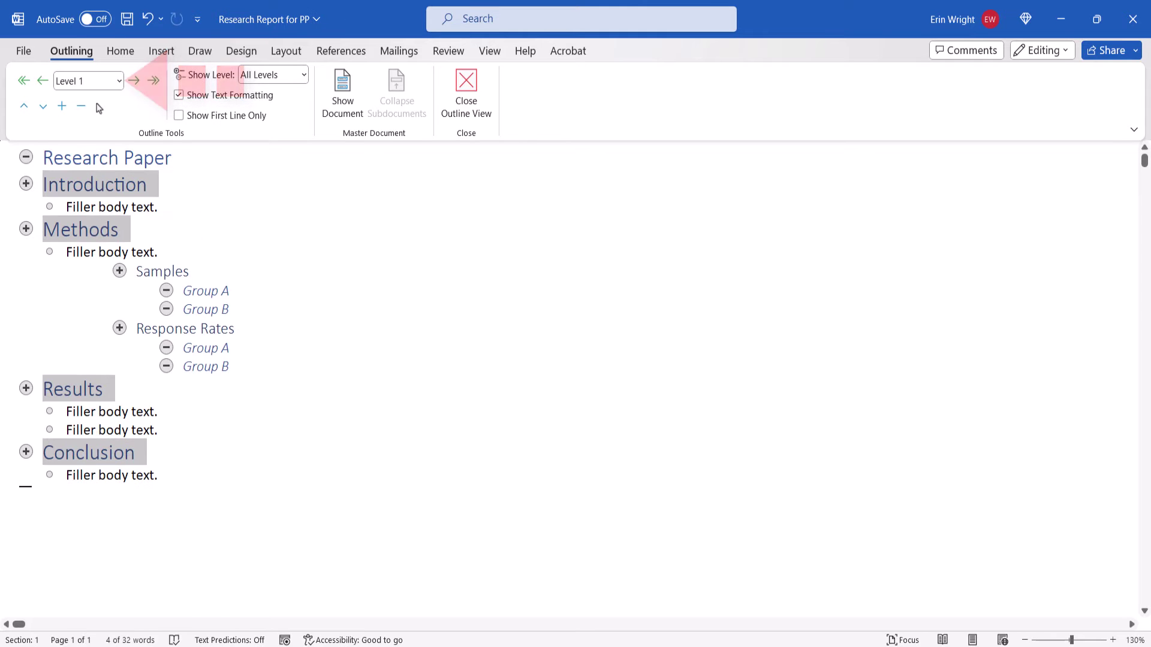
left_click(199, 205)
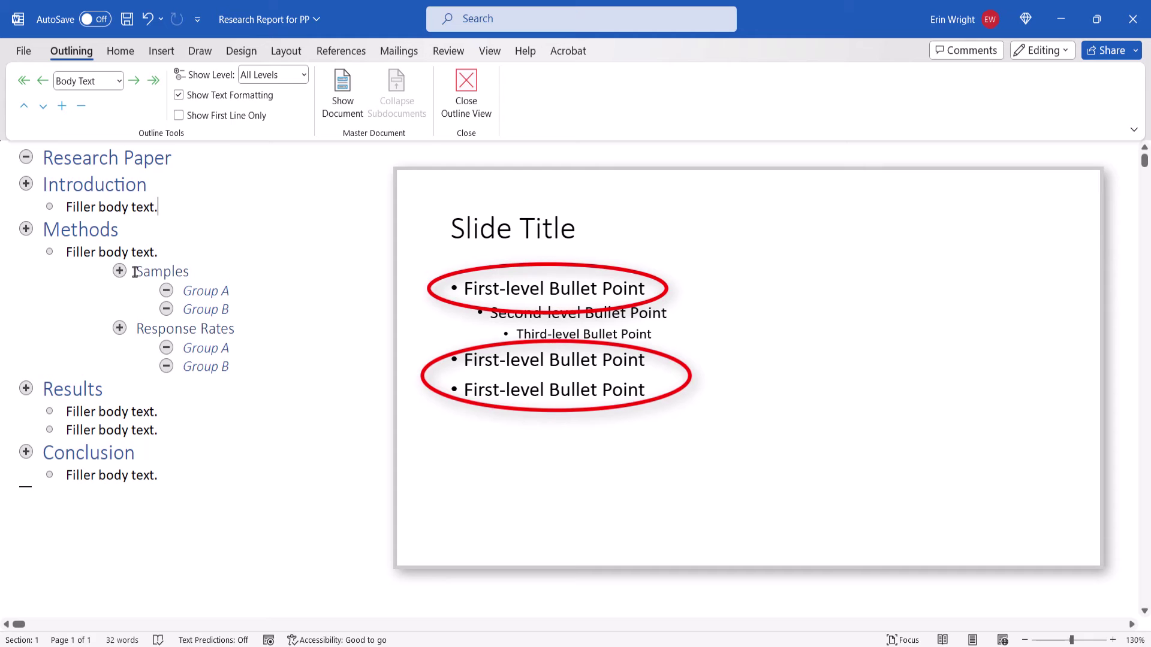
left_click_drag(135, 273, 192, 276)
left_click_drag(162, 328, 306, 256)
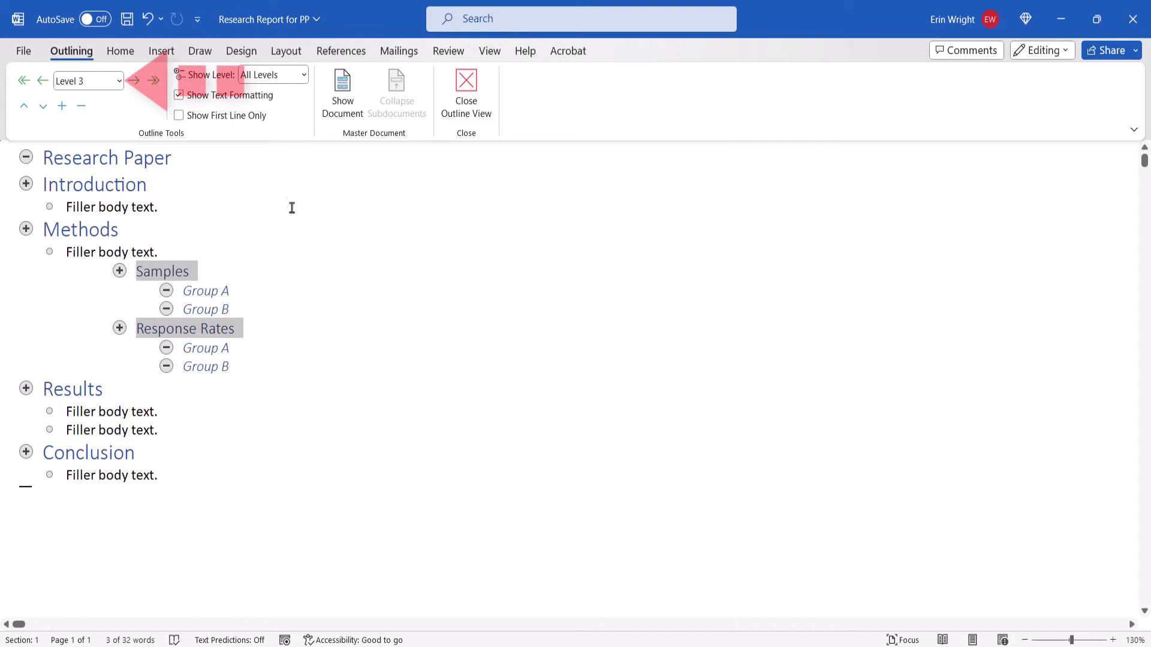
left_click(118, 81)
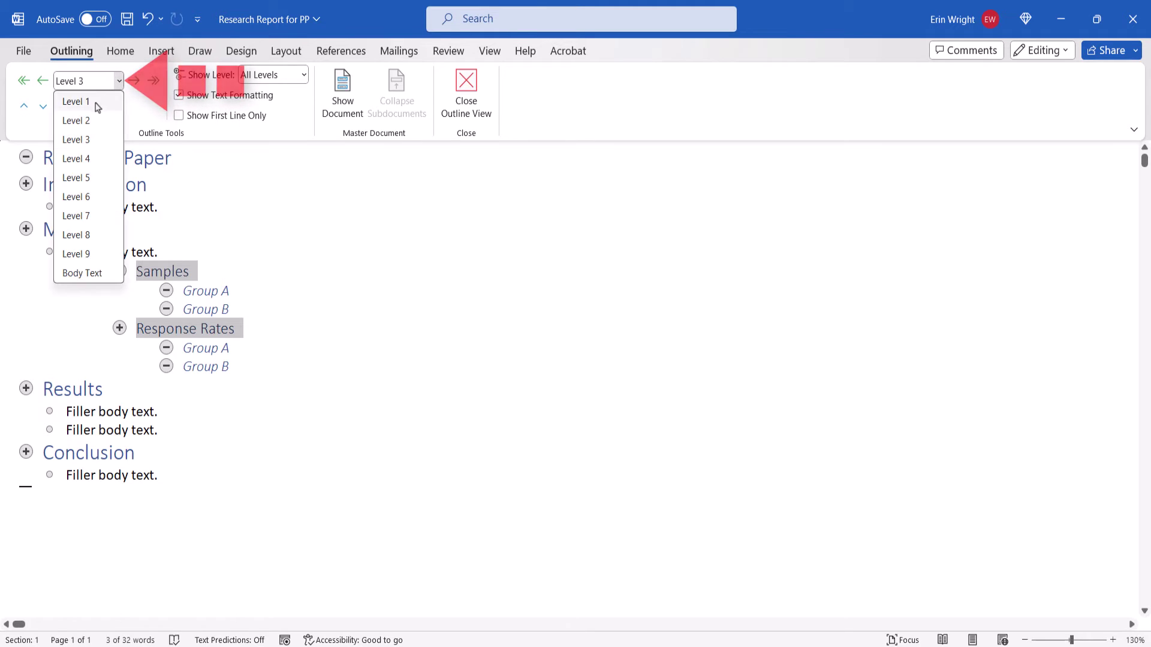
left_click(74, 118)
Set the four Group A/B lines and the two Results filler lines to Level 3
left_click(183, 292, "ctrl")
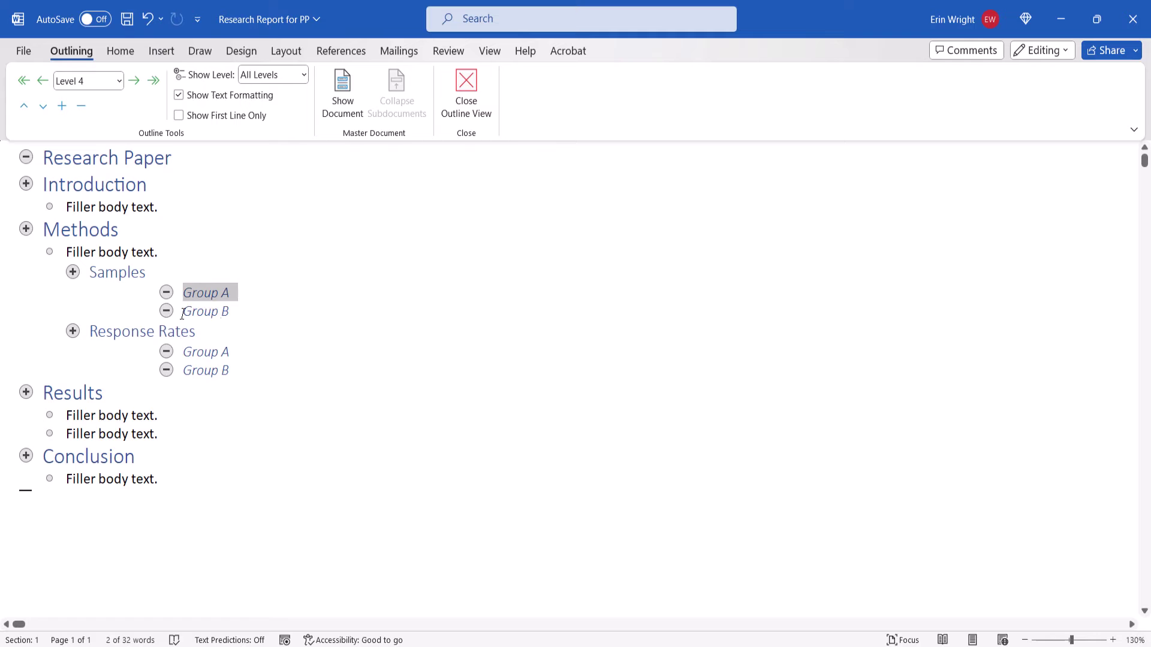
left_click(182, 311, "ctrl")
left_click(180, 351, "ctrl")
left_click(182, 370, "ctrl")
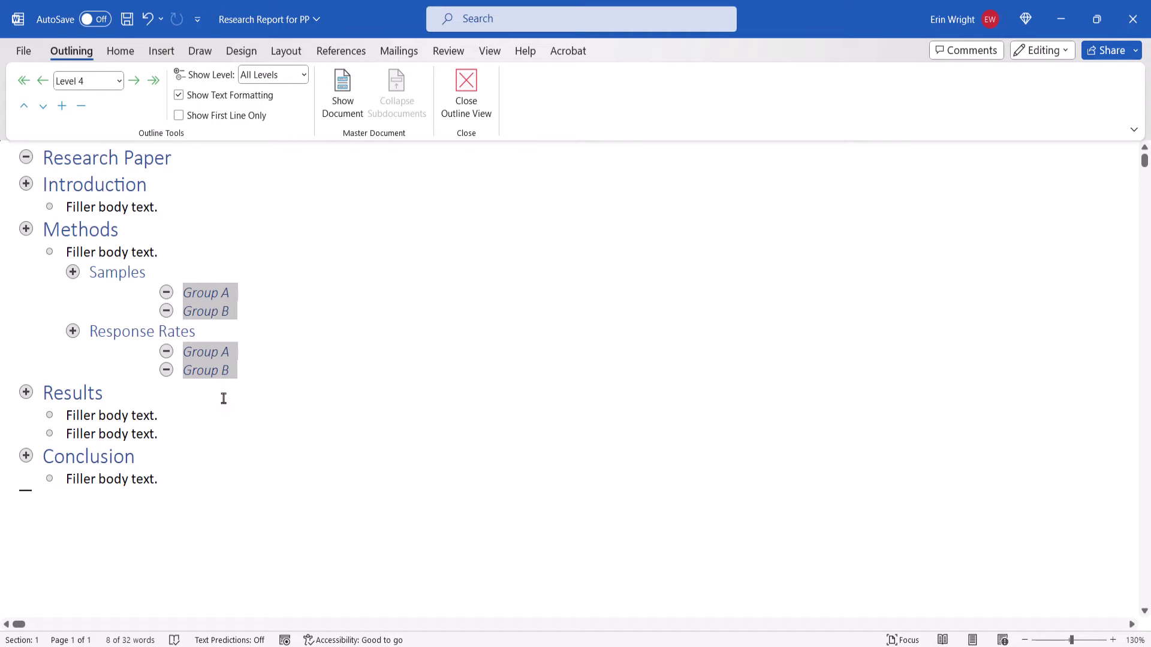
left_click(66, 415, "ctrl")
left_click(69, 433, "ctrl")
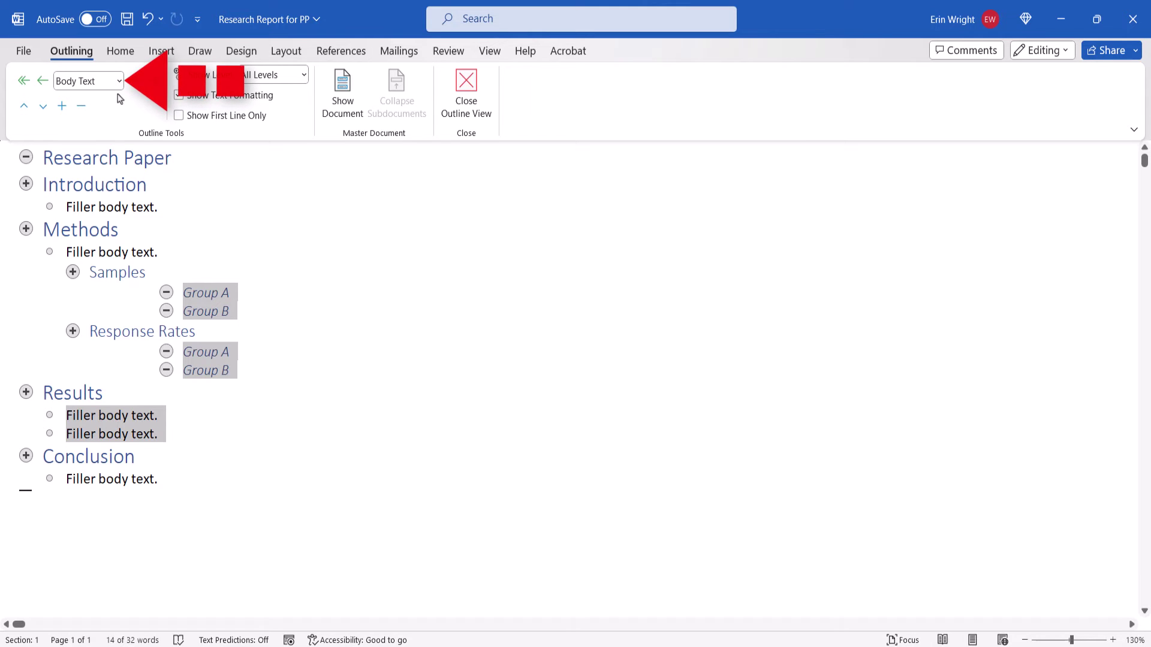
left_click(120, 82)
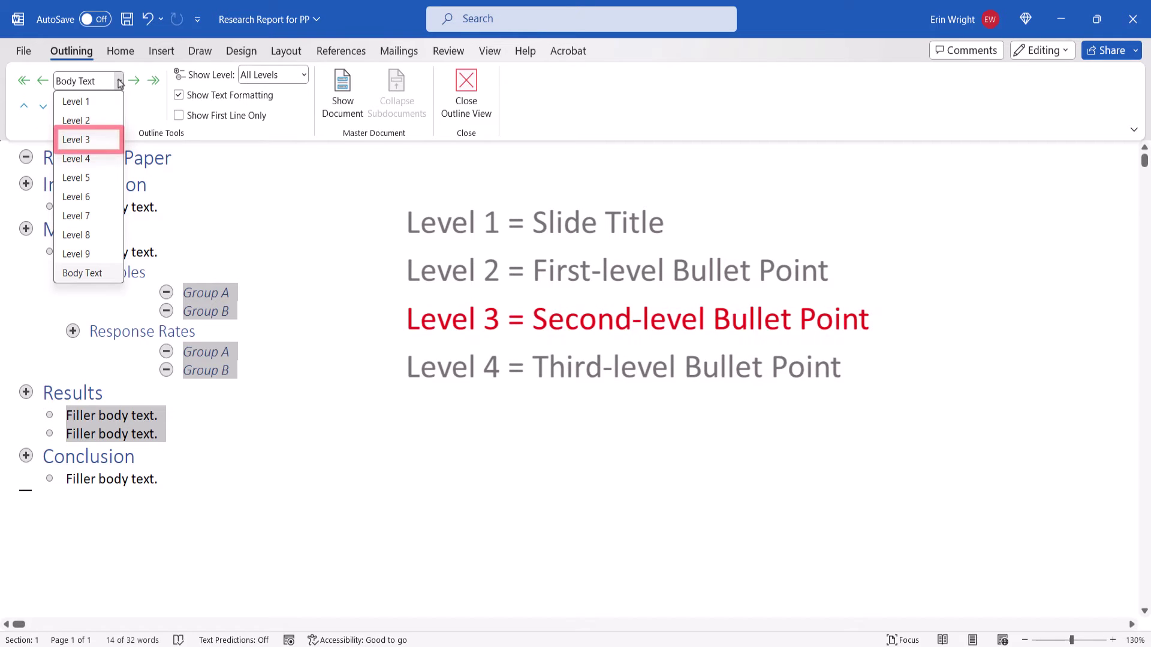
left_click(79, 140)
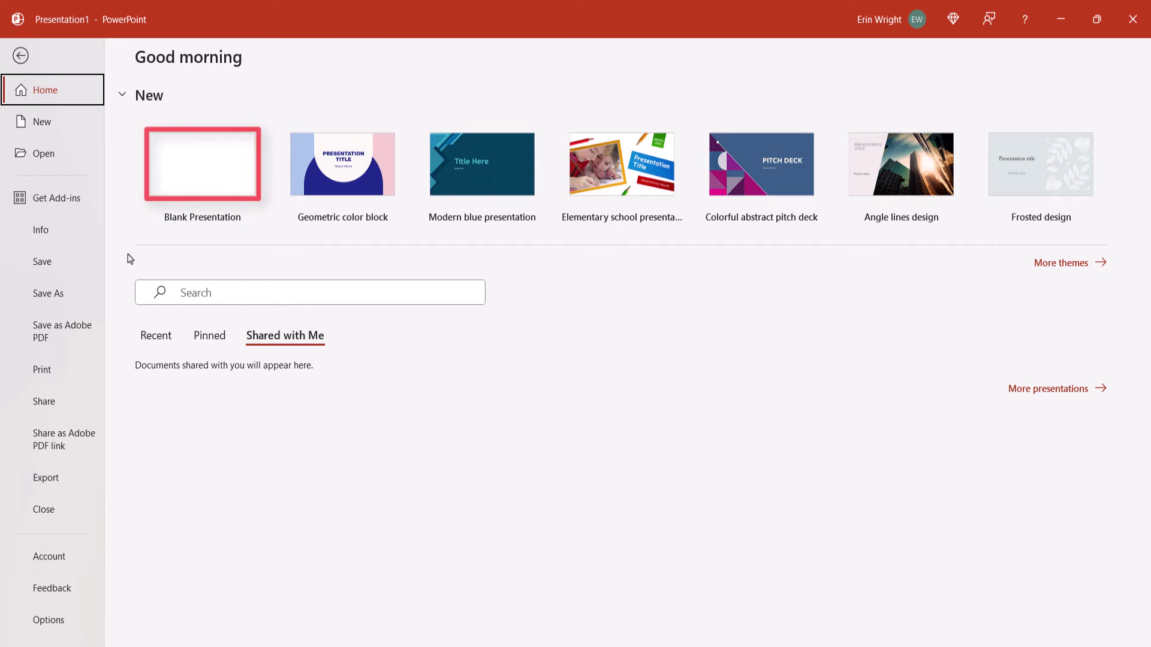
Create a blank presentation and insert slides from the Research Report for PP outline
left_click(192, 174)
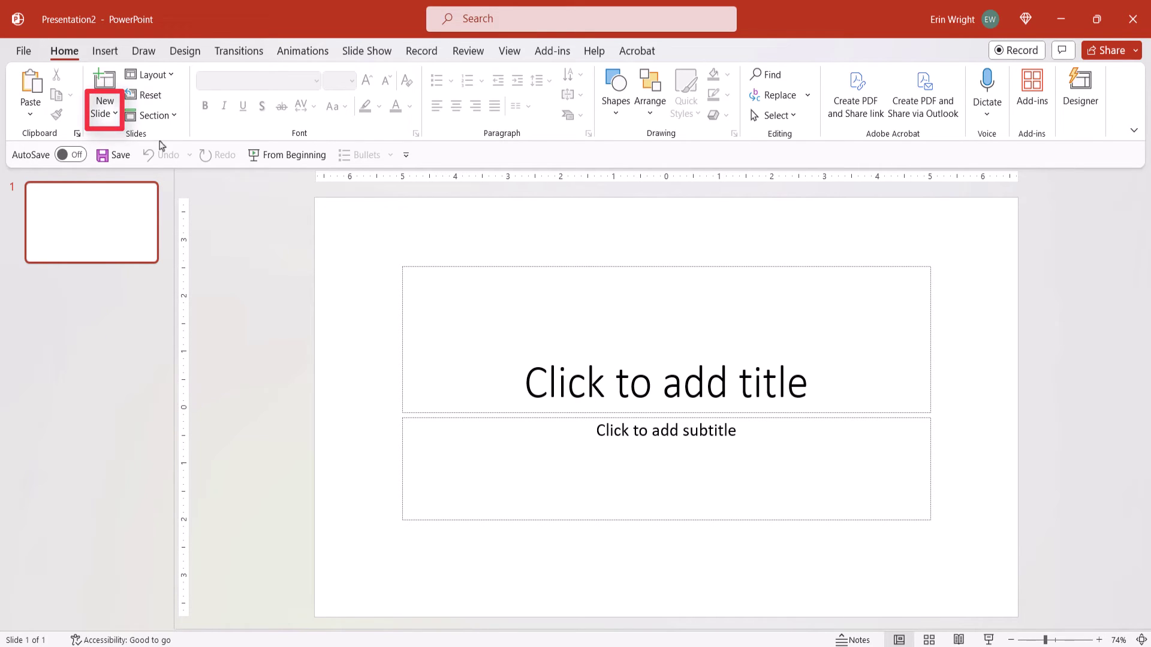
left_click(115, 113)
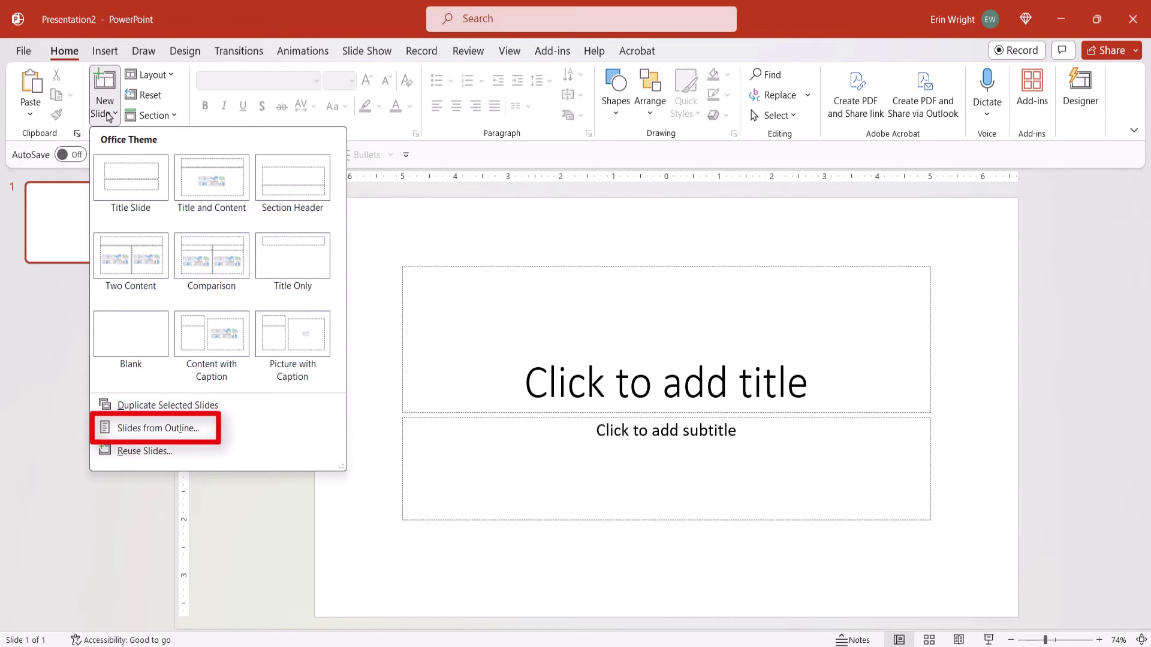
left_click(110, 430)
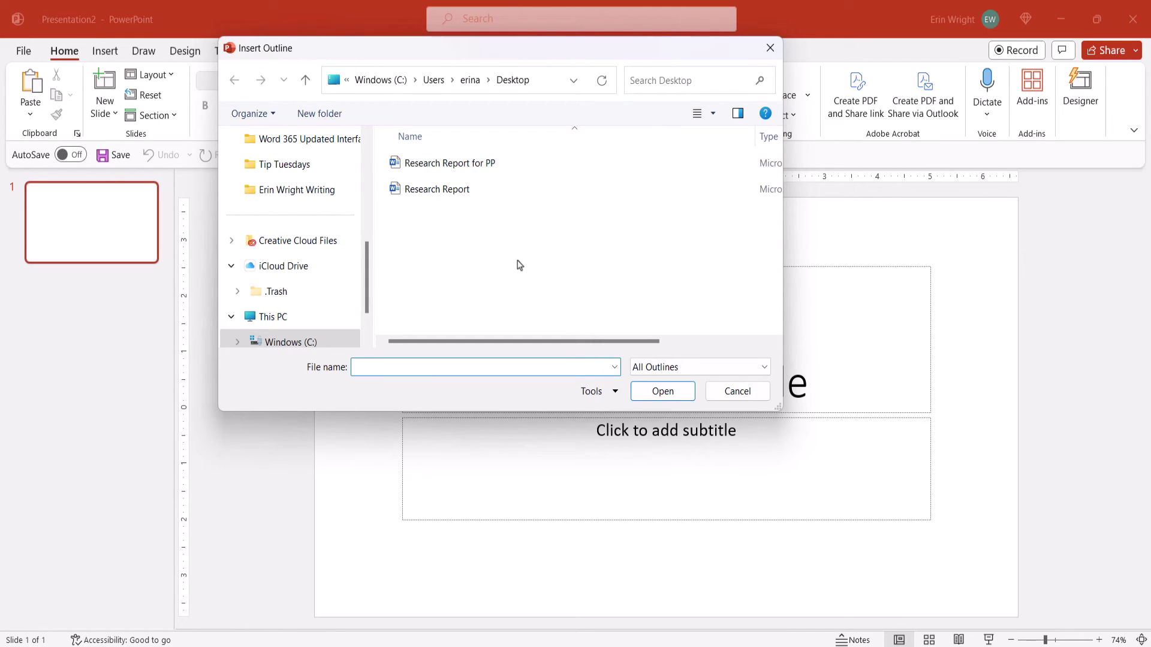
left_click(496, 163)
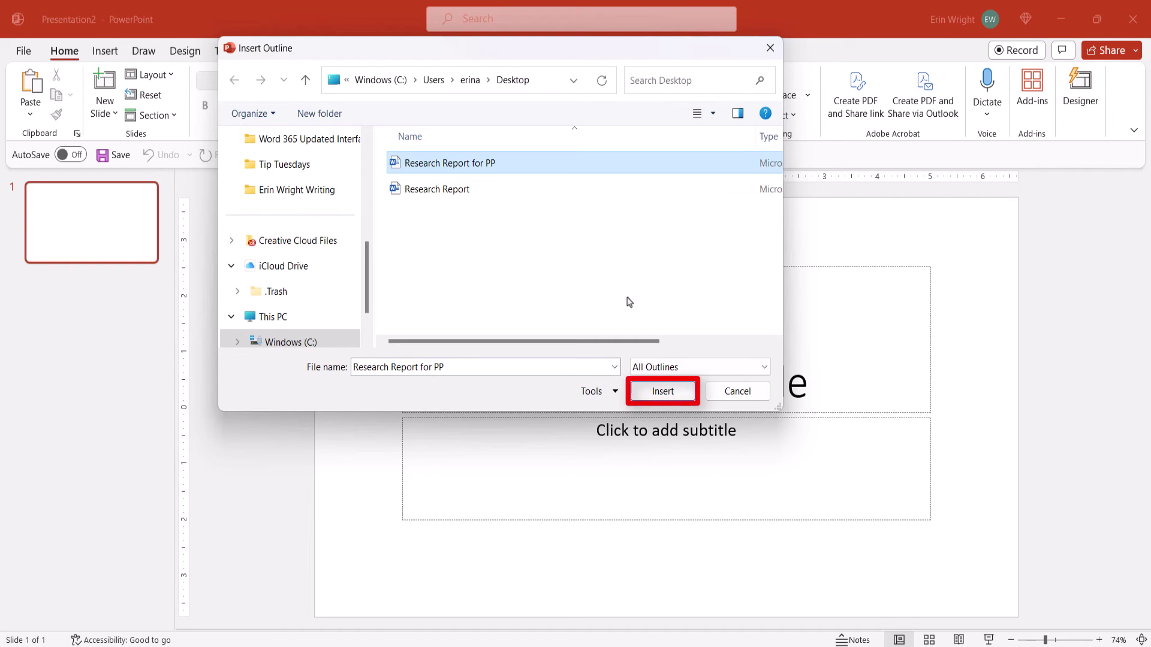
left_click(645, 392)
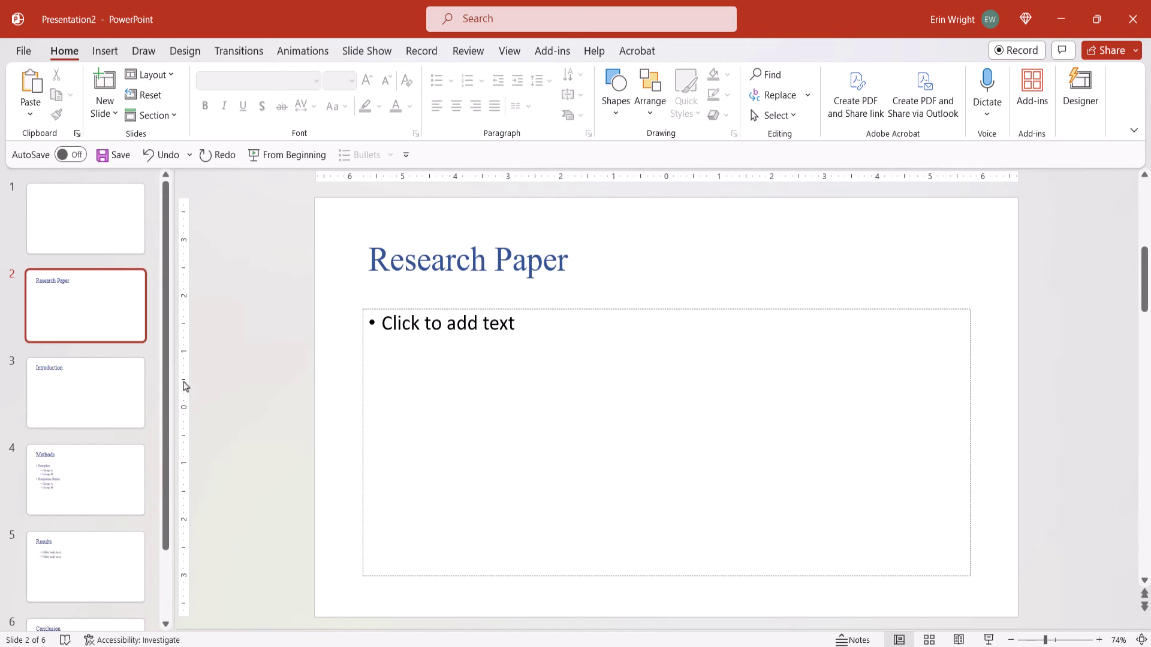
Review the Introduction, Methods, Results and Conclusion slides one after another
left_click(105, 401)
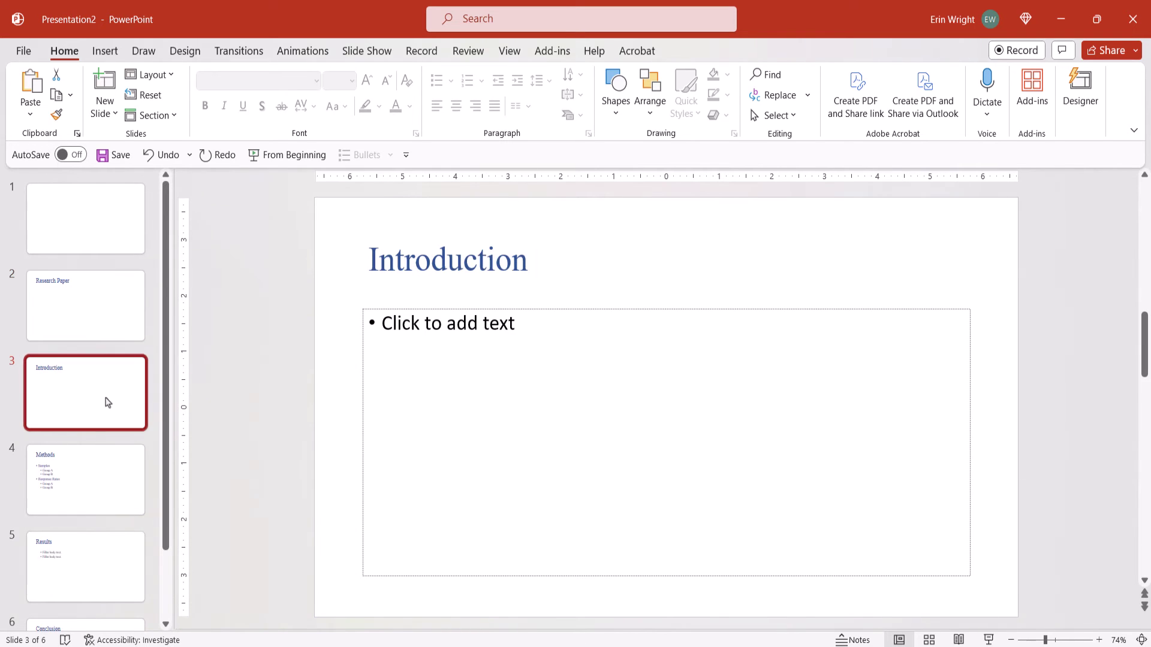
left_click(86, 476)
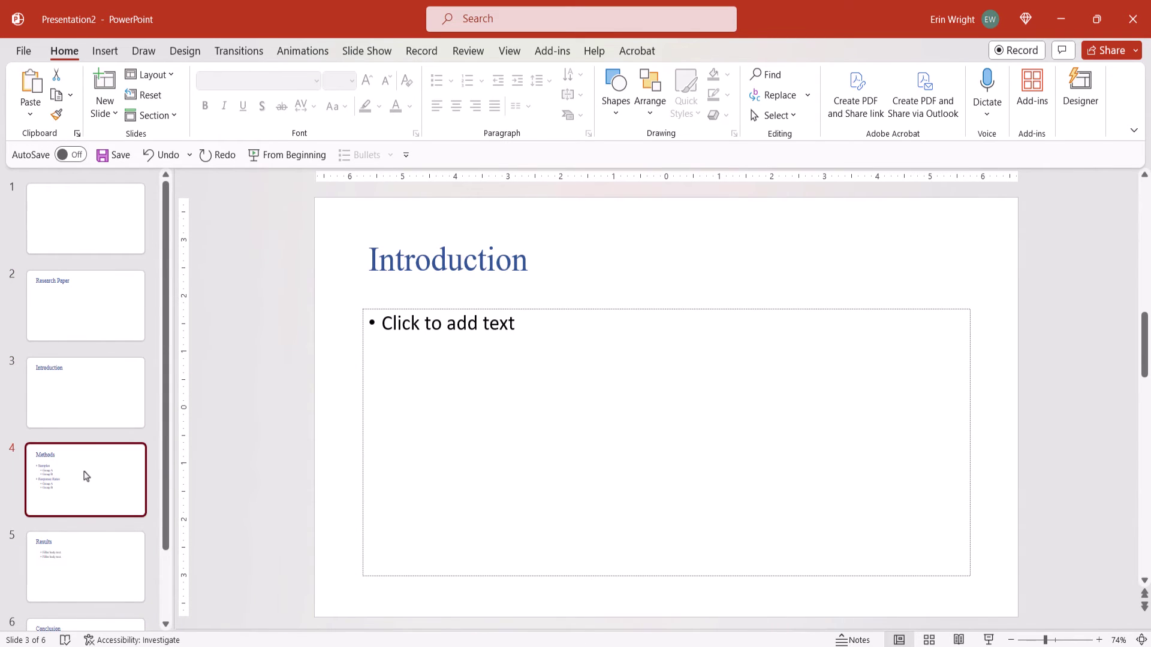
left_click(85, 560)
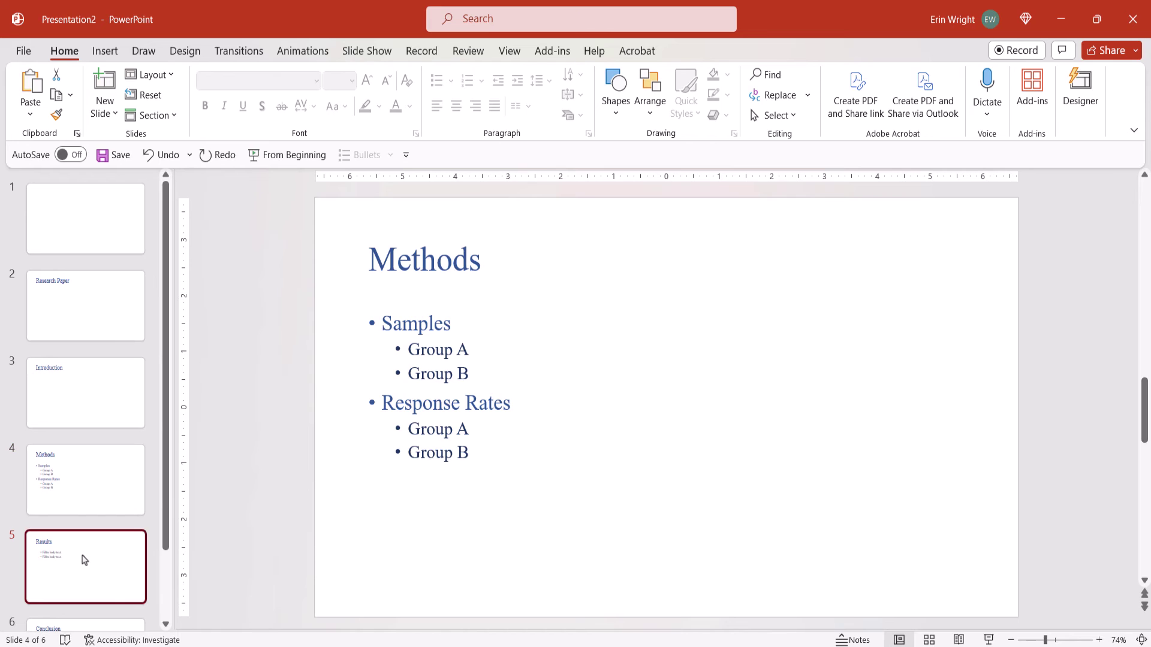
left_click(58, 626)
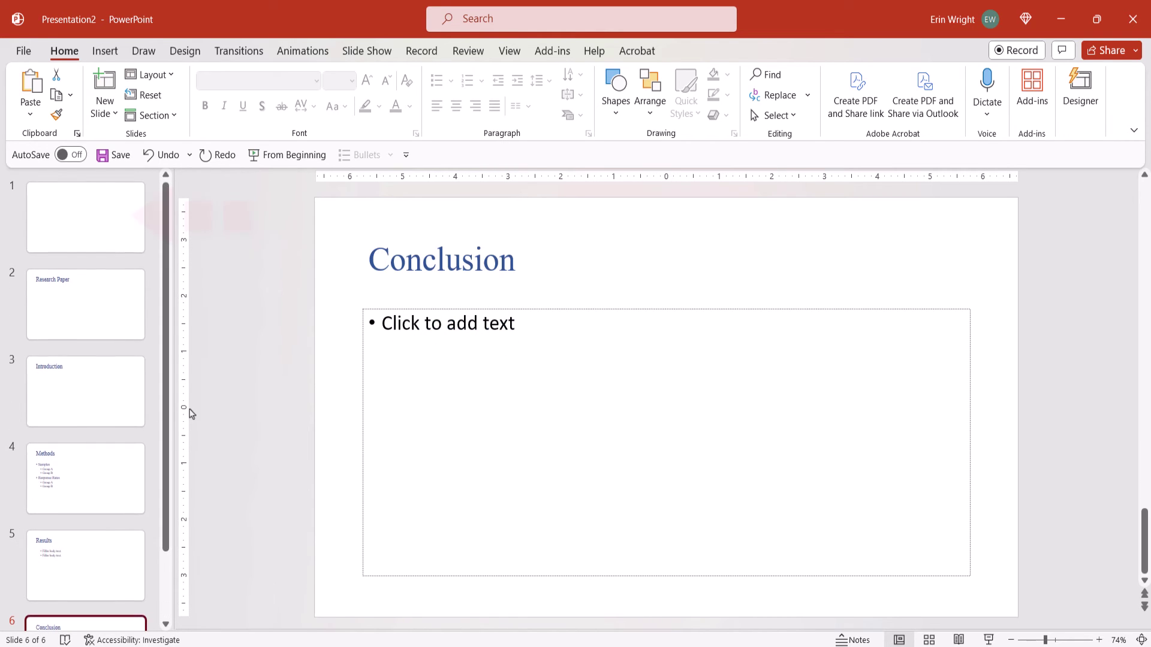
Delete the blank first slide so the deck starts with Research Paper
right_click(87, 231)
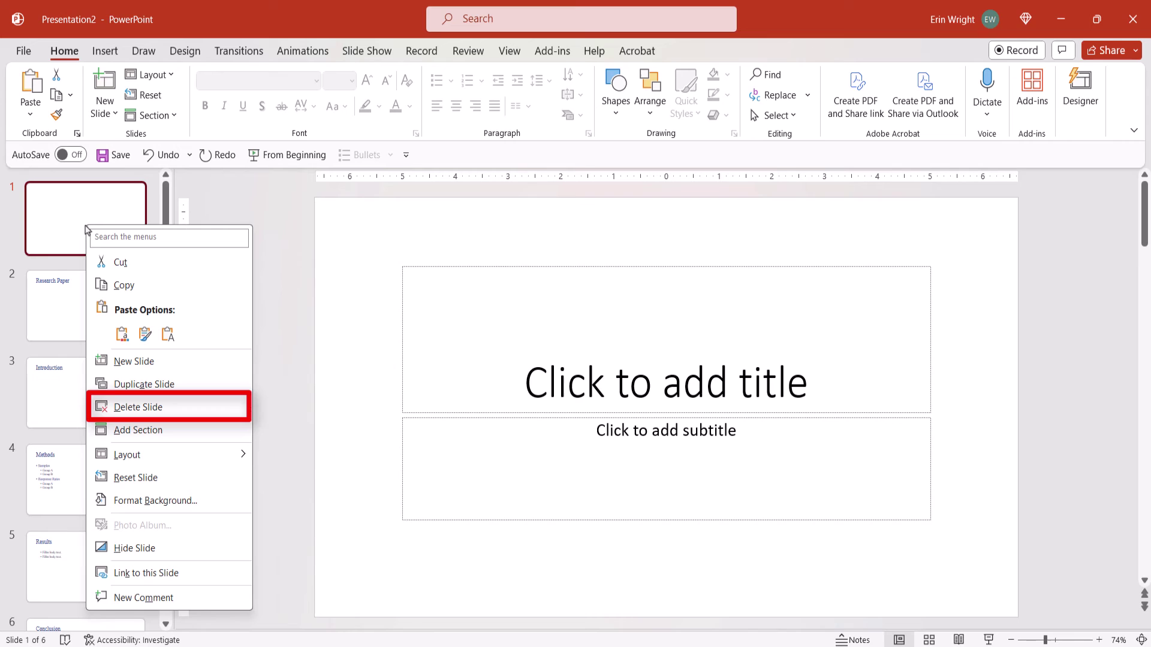
left_click(128, 413)
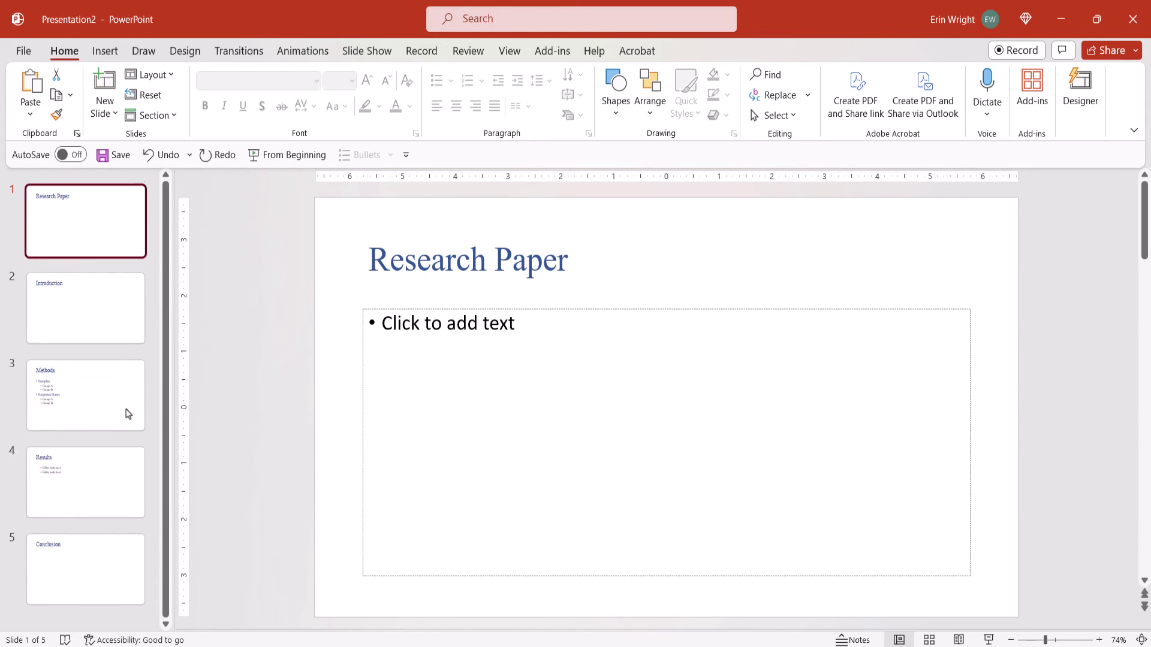